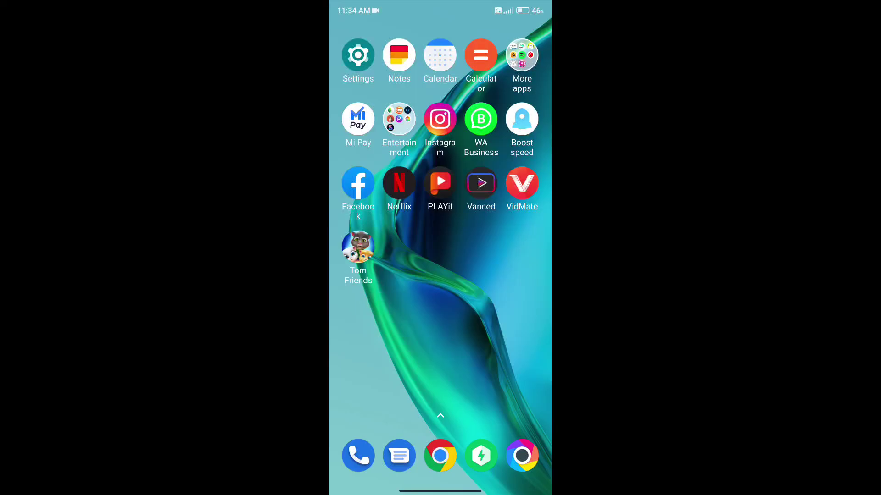
Swipe to the other home screen page and open the Entertainment app folder
mouse_move(372, 310)
left_mouse_down()
mouse_move(523, 310)
mouse_move(372, 309)
left_mouse_up()
left_click(398, 119)
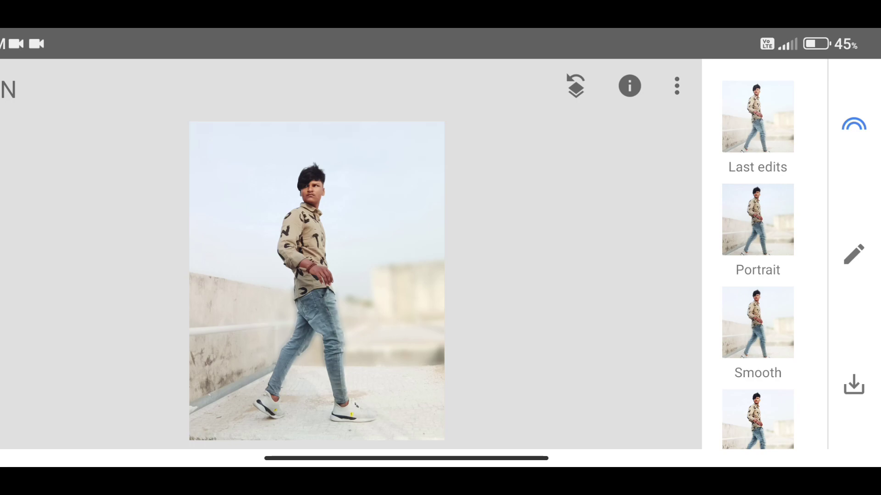
scroll(757, 289, "down", 2)
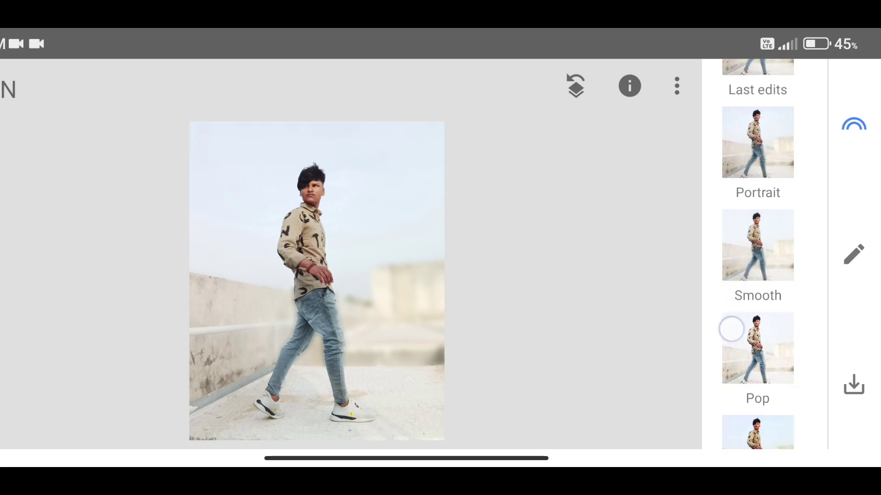
scroll(757, 330, "down", 2)
scroll(757, 296, "down", 2)
Open Snapseed's Tools collection on the walking-man portrait
left_click(854, 255)
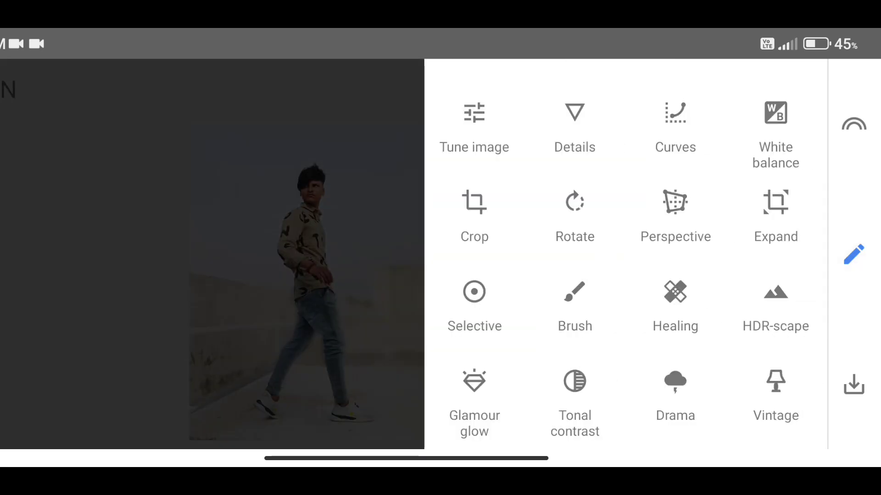
Place a Selective point on the face, brighten it and lower its contrast
left_click(474, 291)
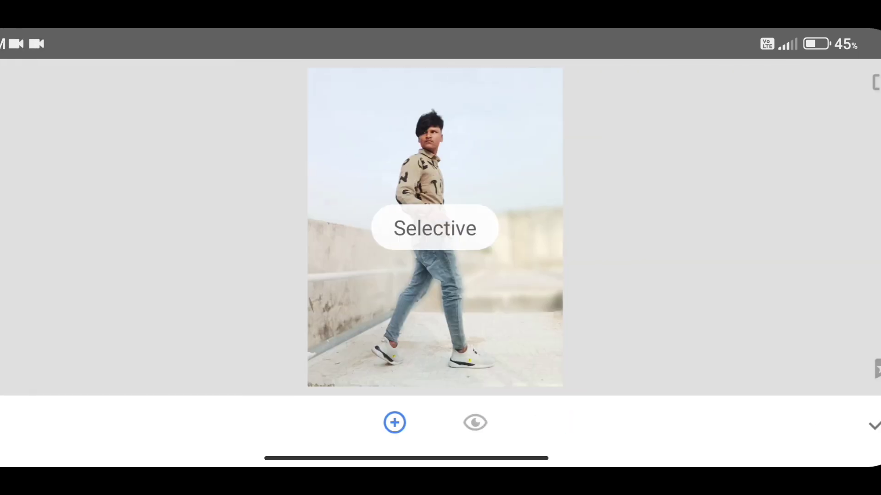
scroll(413, 228, "up", 5)
scroll(352, 241, "up", 5)
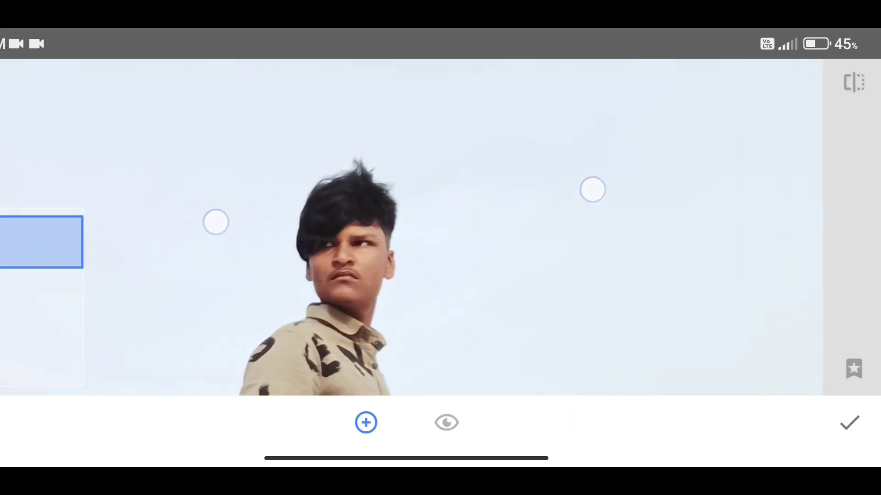
left_click(386, 199)
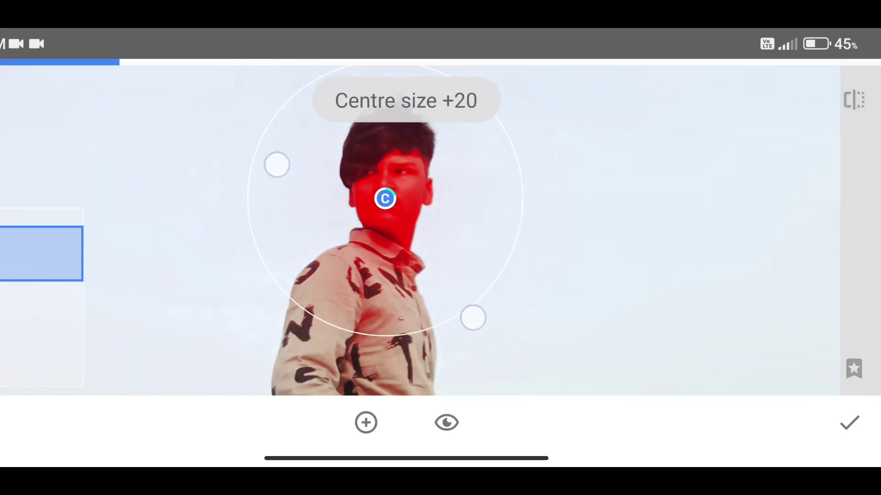
scroll(386, 199, "up", 2)
scroll(386, 199, "down", 1)
scroll(385, 199, "down", 3)
scroll(386, 199, "down", 1)
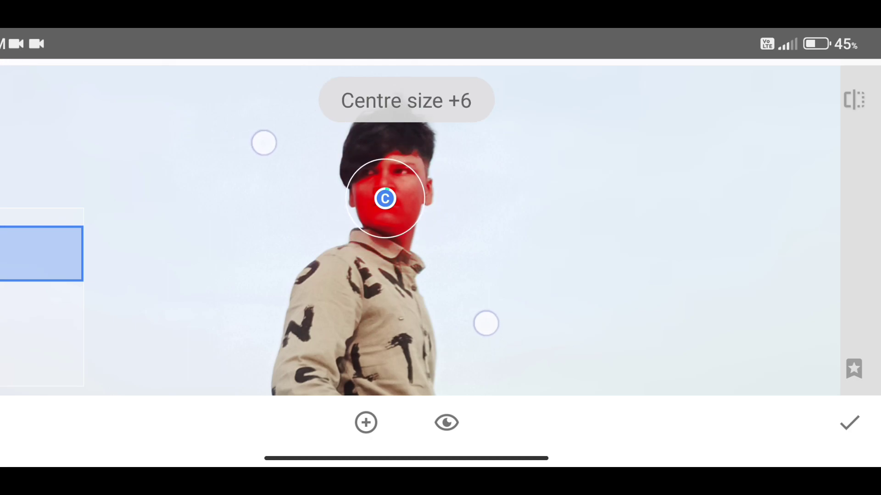
mouse_move(566, 271)
left_mouse_down()
mouse_move(683, 304)
mouse_move(676, 274)
left_mouse_up()
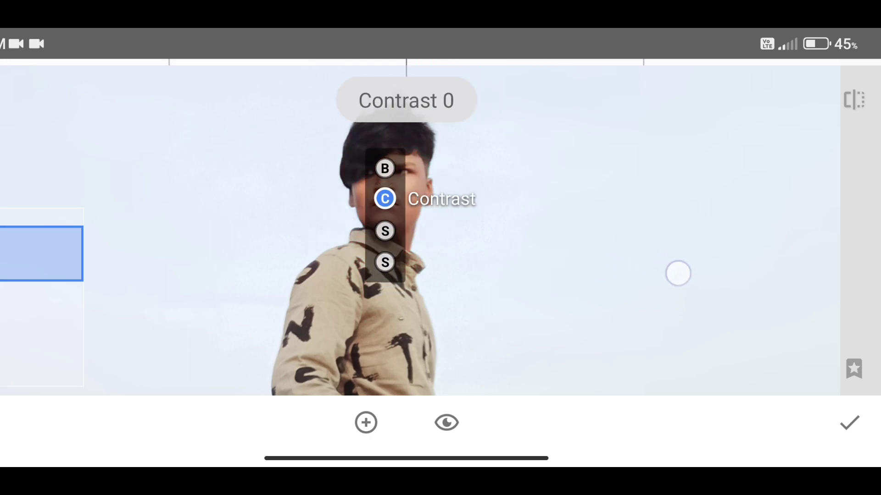
mouse_move(447, 307)
left_mouse_down()
mouse_move(422, 307)
mouse_move(463, 324)
mouse_move(455, 293)
mouse_move(463, 305)
mouse_move(453, 310)
left_mouse_up()
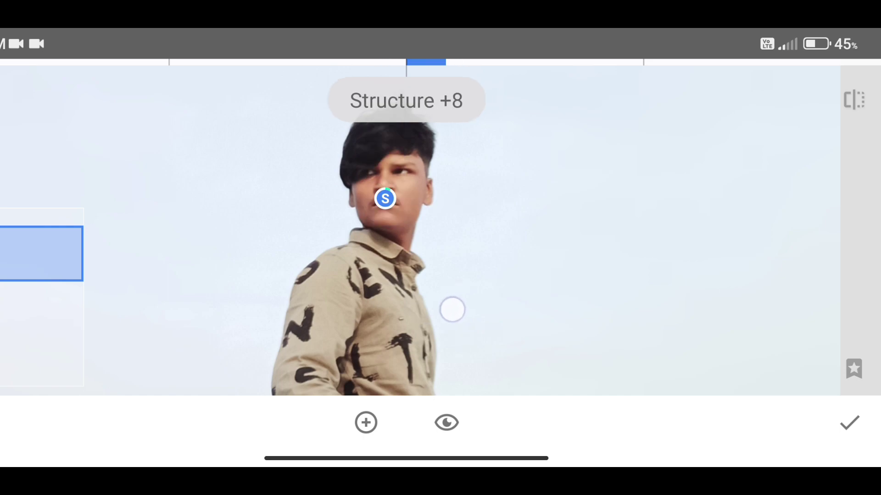
left_click_drag(385, 198, 386, 66)
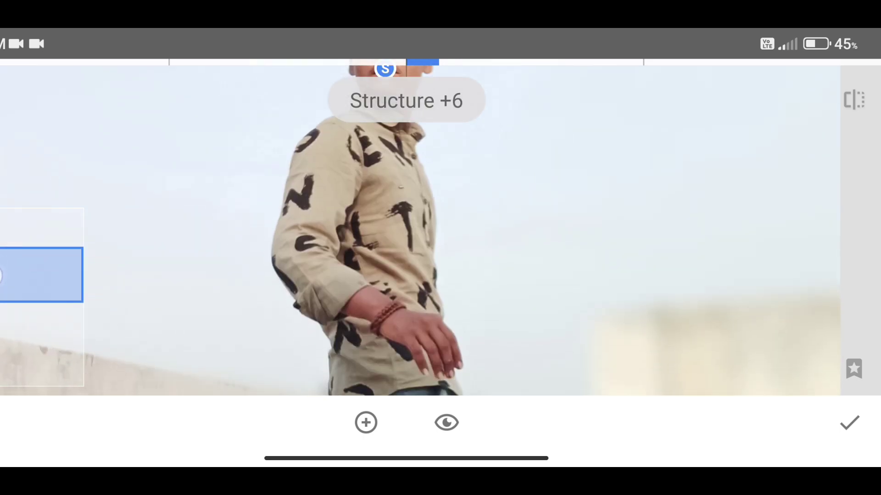
left_click(366, 422)
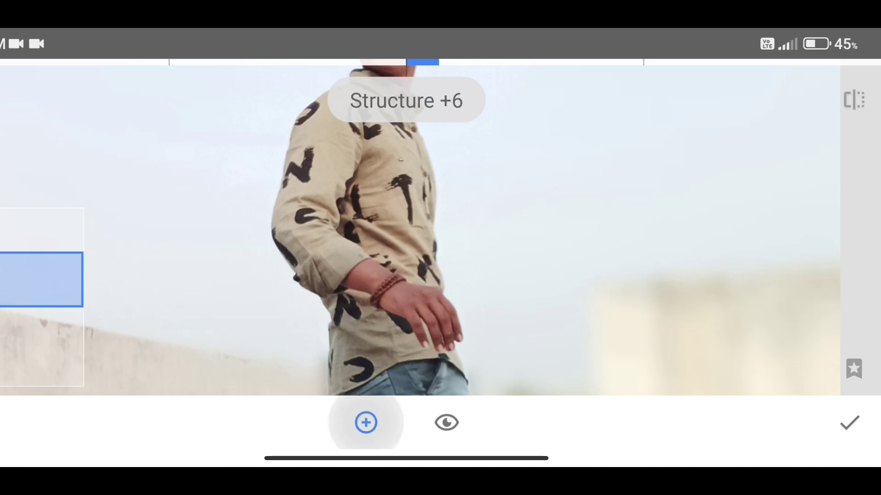
Add a small arm point: brighter, less contrast, less saturation, slightly more structure
left_click(393, 298)
mouse_move(334, 238)
left_mouse_down()
mouse_move(211, 182)
mouse_move(336, 239)
left_mouse_up()
left_click_drag(393, 298, 382, 289)
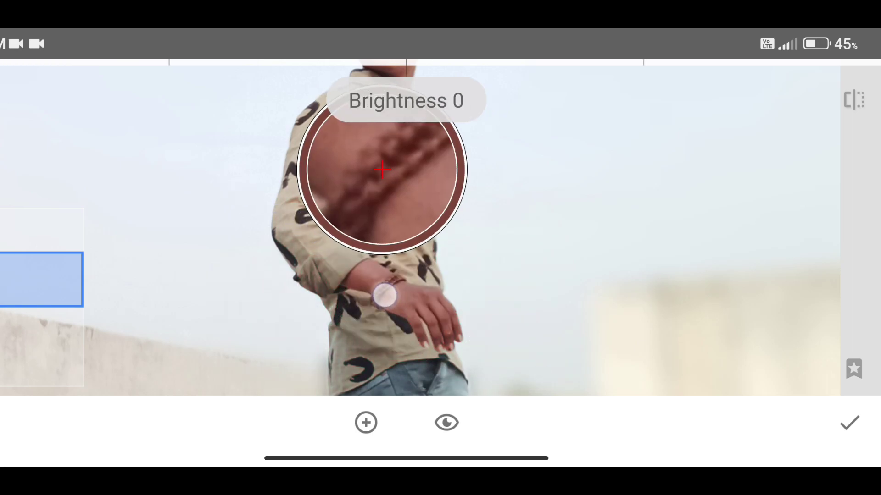
left_click_drag(227, 177, 266, 191)
mouse_move(550, 253)
left_mouse_down()
mouse_move(594, 246)
mouse_move(640, 282)
left_mouse_up()
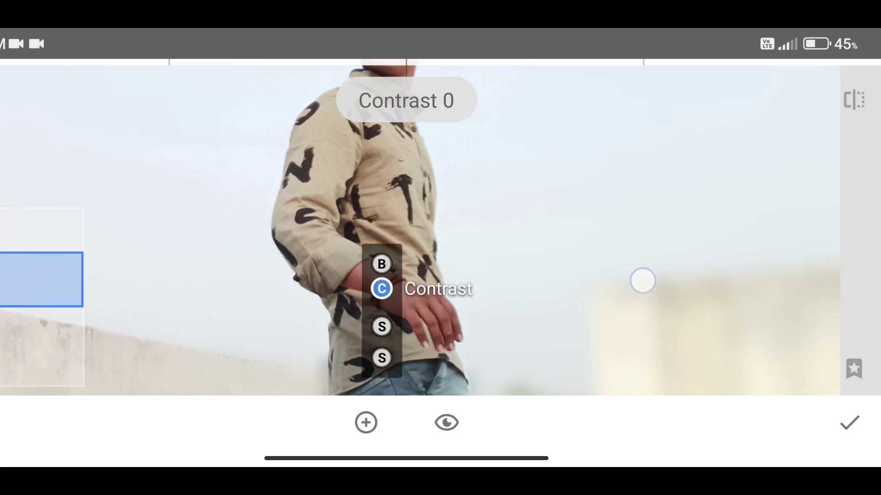
mouse_move(447, 317)
left_mouse_down()
mouse_move(417, 317)
mouse_move(433, 318)
left_mouse_up()
left_click_drag(657, 283, 654, 260)
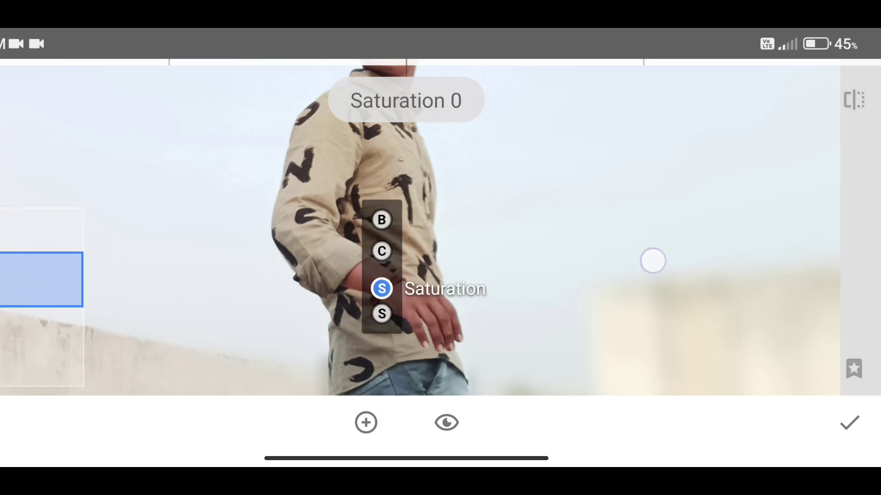
mouse_move(468, 331)
left_mouse_down()
mouse_move(436, 331)
mouse_move(452, 330)
left_mouse_up()
left_click_drag(658, 300, 655, 263)
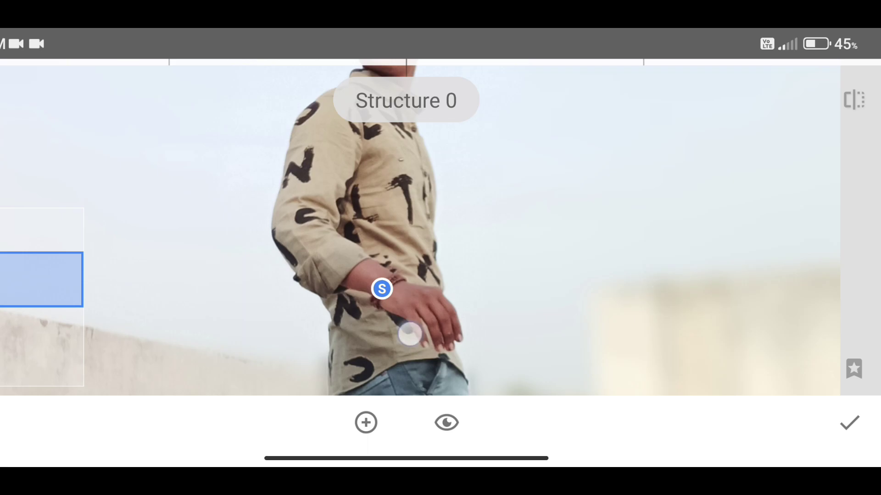
mouse_move(409, 334)
left_mouse_down()
mouse_move(425, 335)
mouse_move(305, 213)
mouse_move(223, 169)
mouse_move(350, 216)
mouse_move(287, 200)
left_mouse_up()
Add a brightened point on the hand and apply the selective edits
left_click(365, 422)
left_click(413, 314)
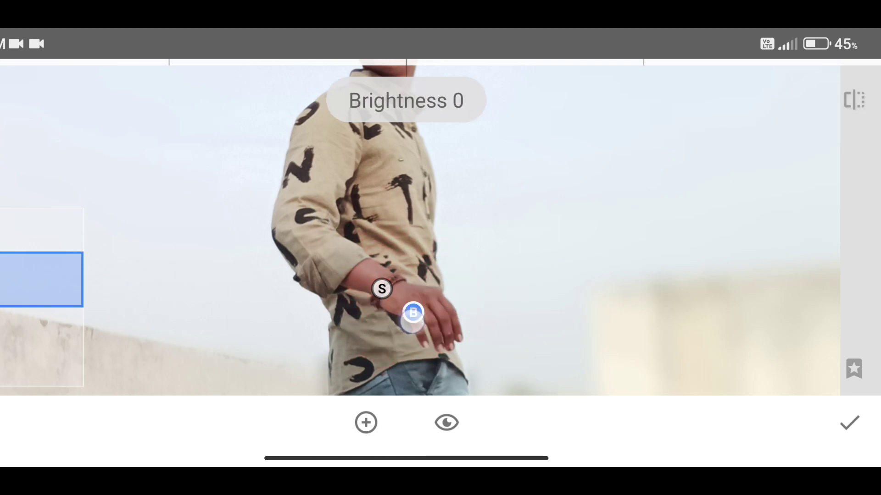
left_click_drag(414, 313, 423, 315)
left_click_drag(535, 386, 550, 413)
mouse_move(592, 265)
left_mouse_down()
mouse_move(622, 259)
mouse_move(661, 269)
mouse_move(652, 281)
mouse_move(672, 284)
mouse_move(653, 277)
mouse_move(656, 302)
left_mouse_up()
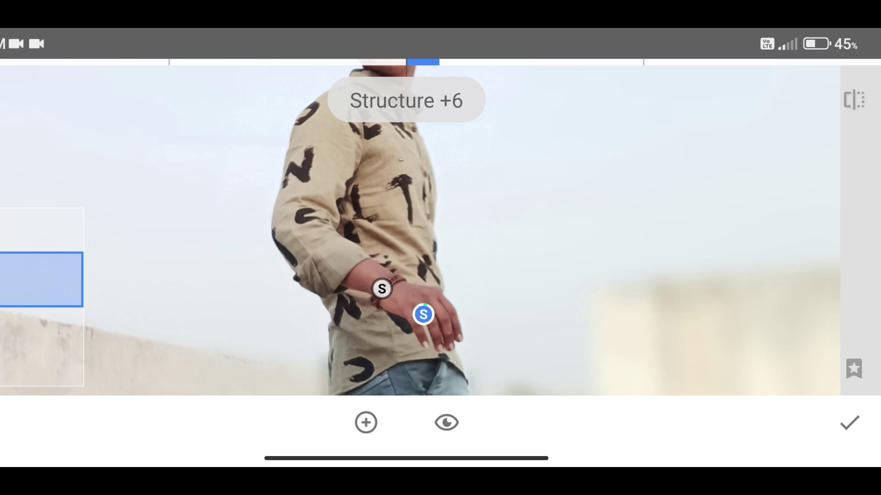
left_click(849, 423)
left_click_drag(138, 89, 224, 165)
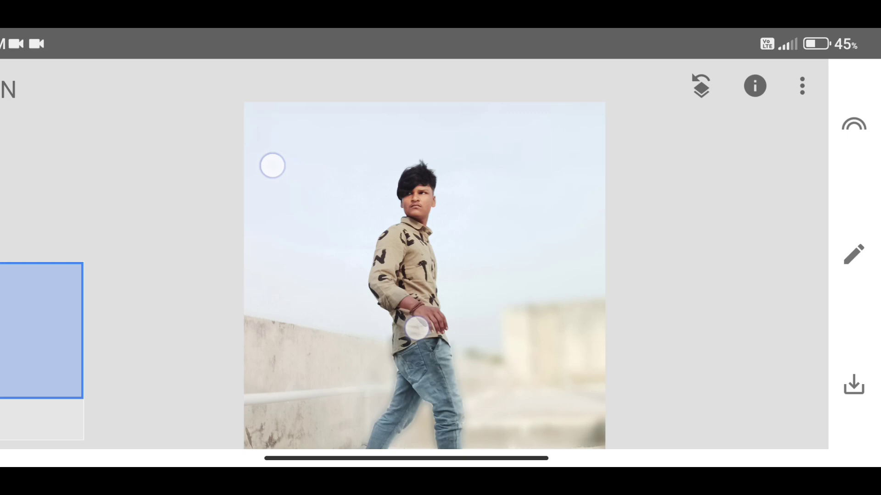
scroll(378, 272, "down", 3)
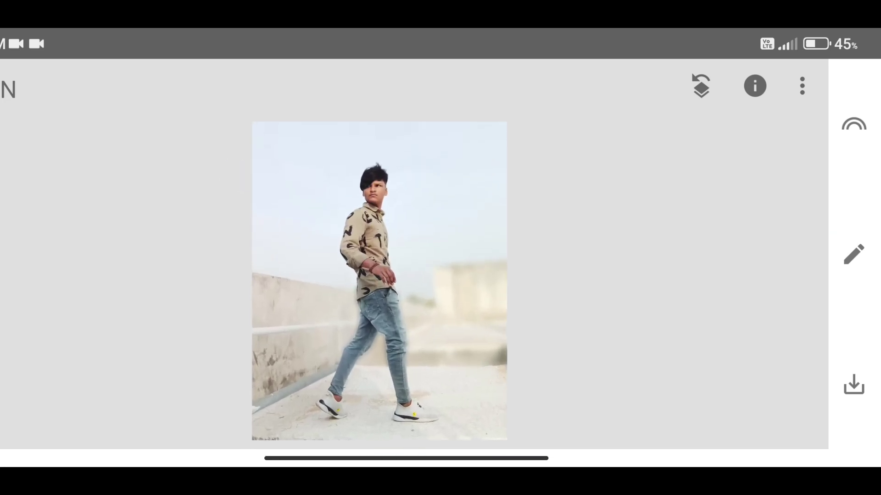
Share the retouched portrait from Snapseed into Lightroom
left_click(854, 385)
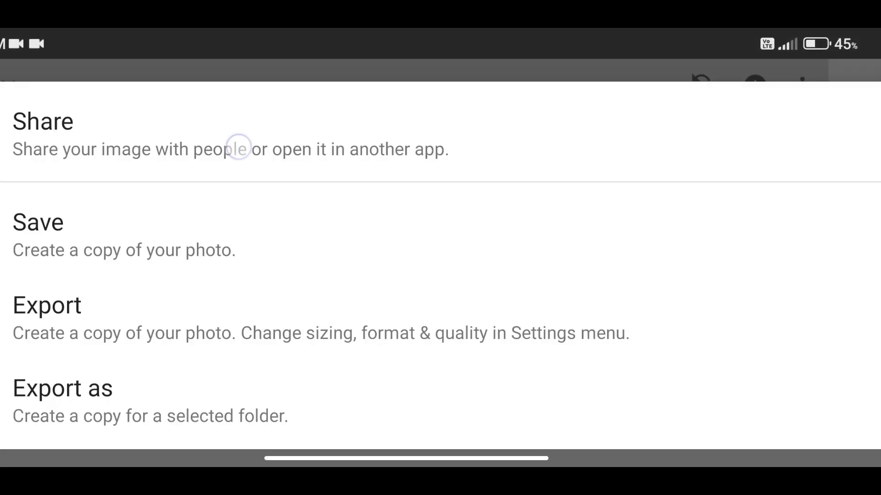
left_click(239, 147)
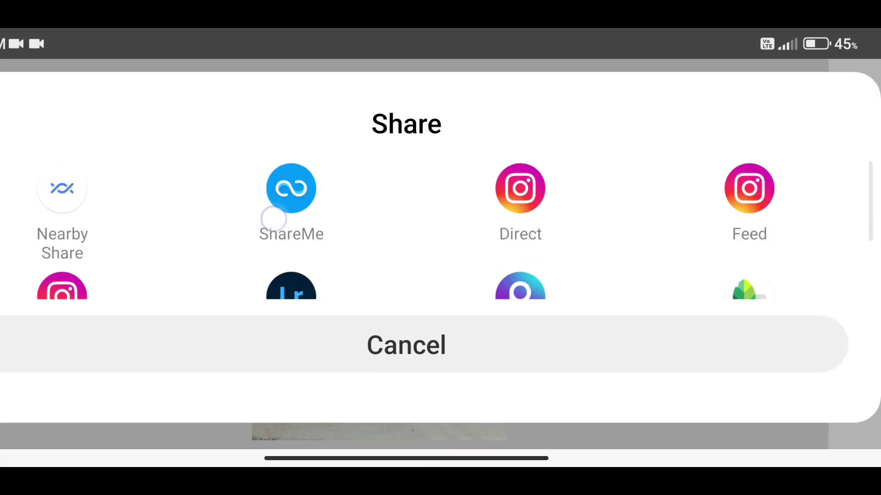
left_click_drag(274, 219, 274, 175)
left_click(293, 254)
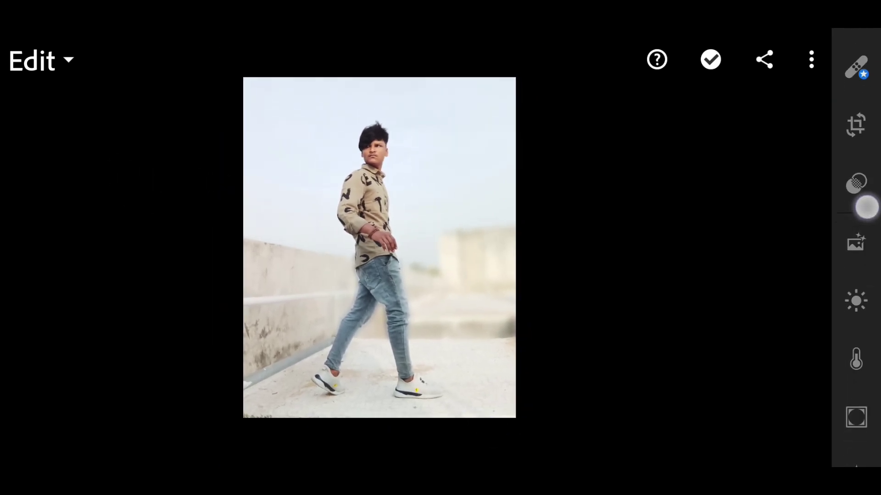
left_click_drag(865, 254, 872, 176)
Set Light to Exposure +0.20EV, Contrast -23, Highlights -47, Shadows -6, Whites +6, Blacks +4
left_click(856, 283)
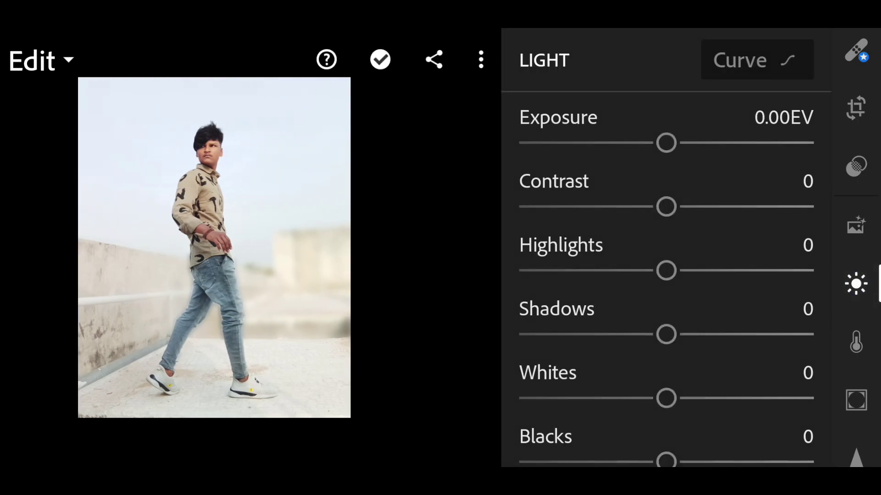
left_click_drag(727, 133, 732, 133)
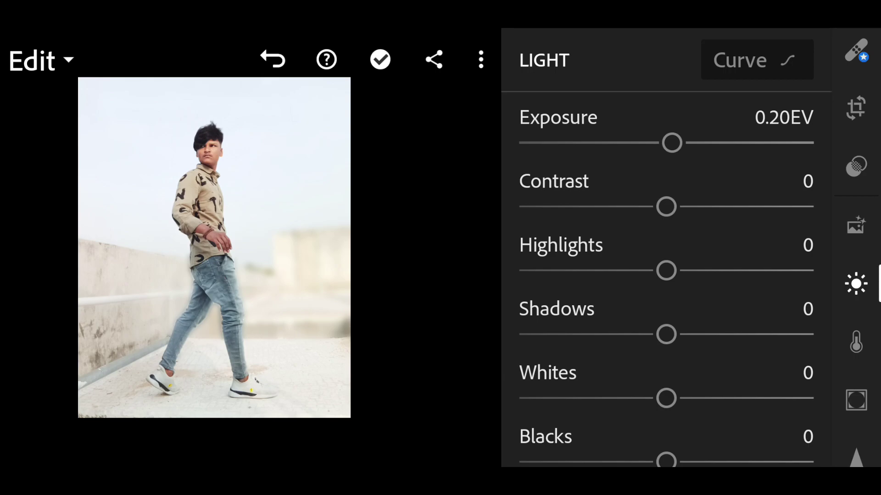
mouse_move(666, 206)
left_mouse_down()
mouse_move(625, 207)
mouse_move(633, 207)
left_mouse_up()
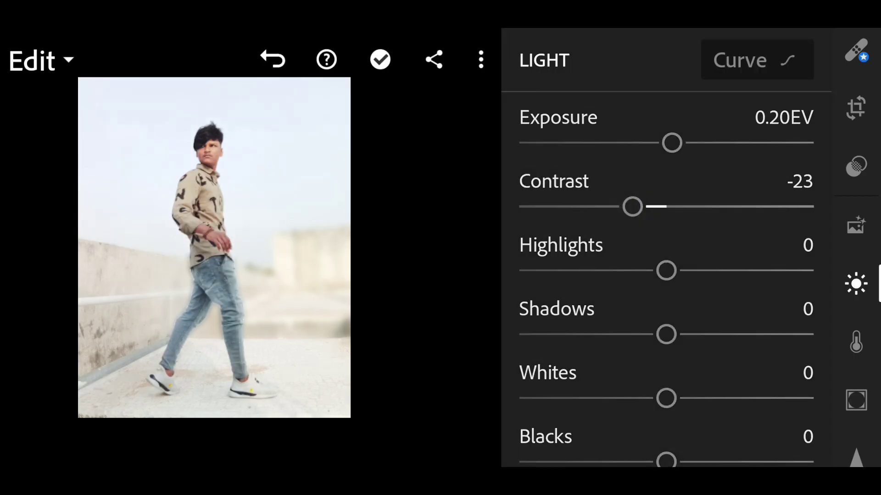
left_click_drag(712, 356, 712, 328)
left_click_drag(665, 246, 575, 262)
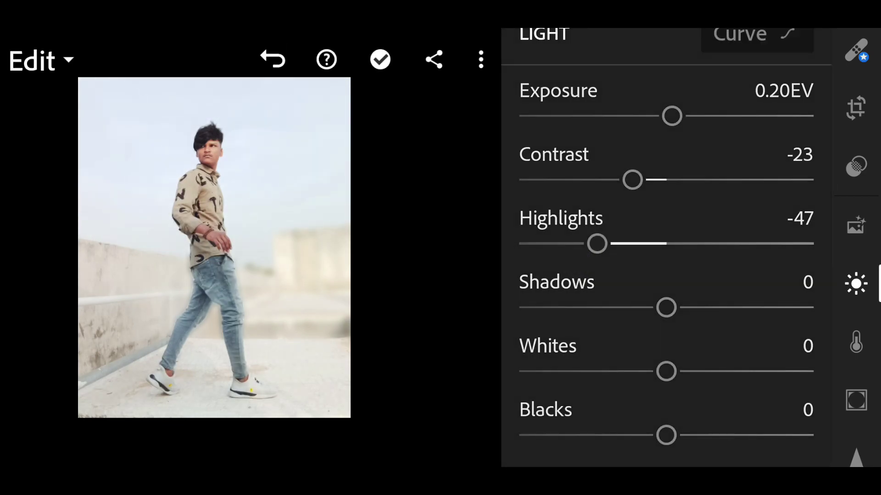
left_click_drag(739, 326, 739, 305)
left_click_drag(612, 288, 587, 288)
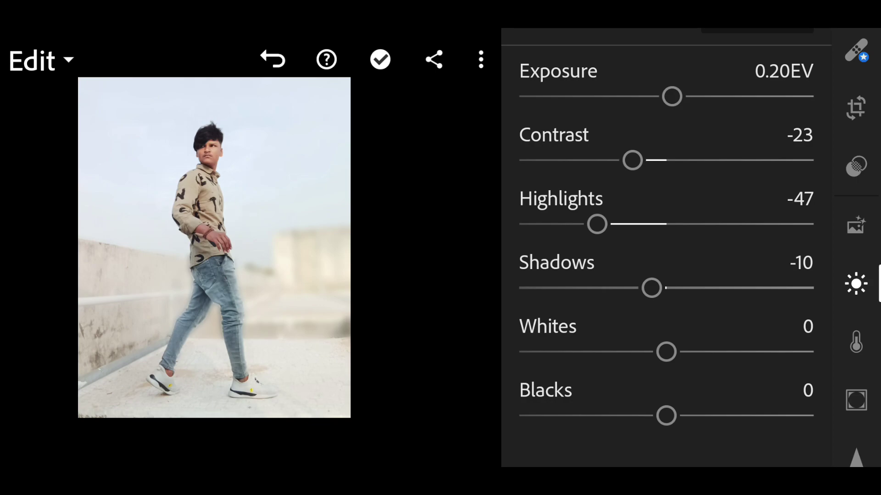
left_click_drag(731, 288, 738, 288)
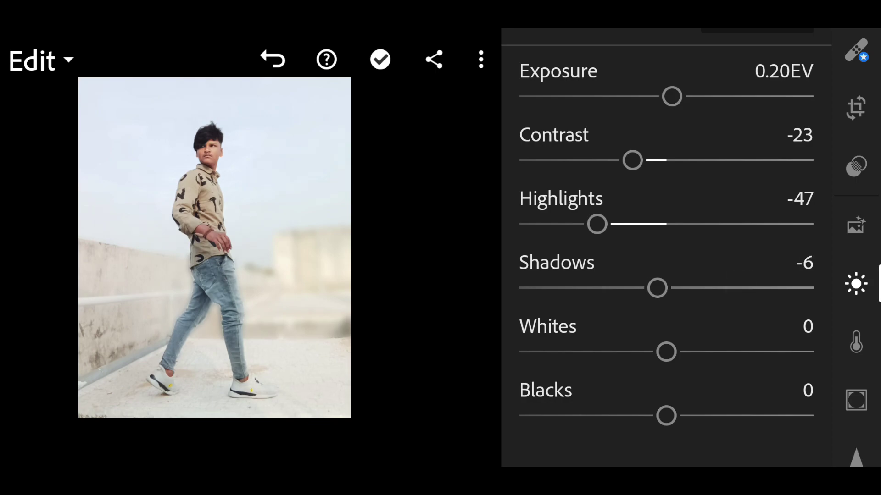
left_click_drag(588, 327, 588, 294)
left_click_drag(710, 350, 711, 352)
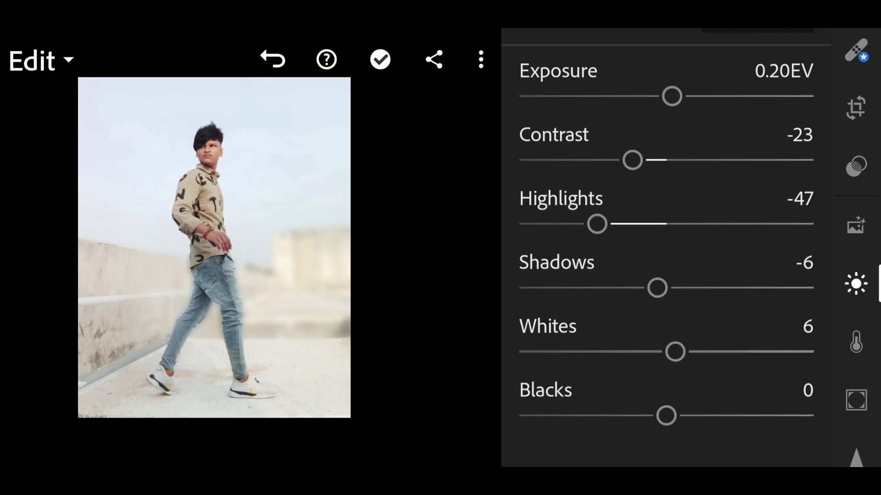
left_click_drag(601, 406, 588, 406)
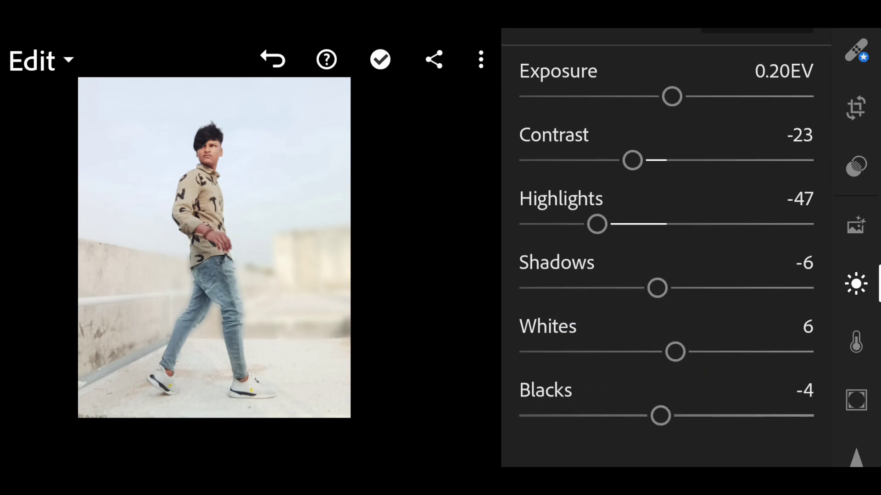
left_click_drag(734, 409, 747, 404)
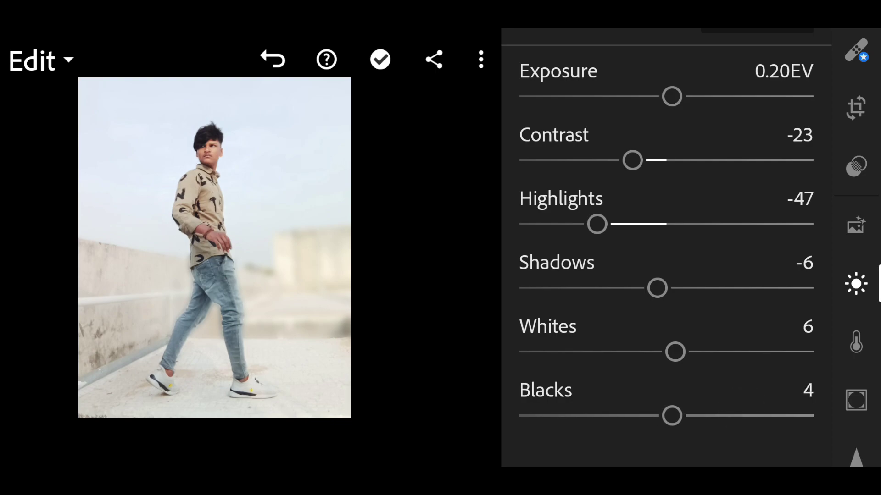
left_click_drag(856, 344, 856, 218)
In Color Mix, set orange to hue 18, saturation -8 and luminance 16
left_click(856, 211)
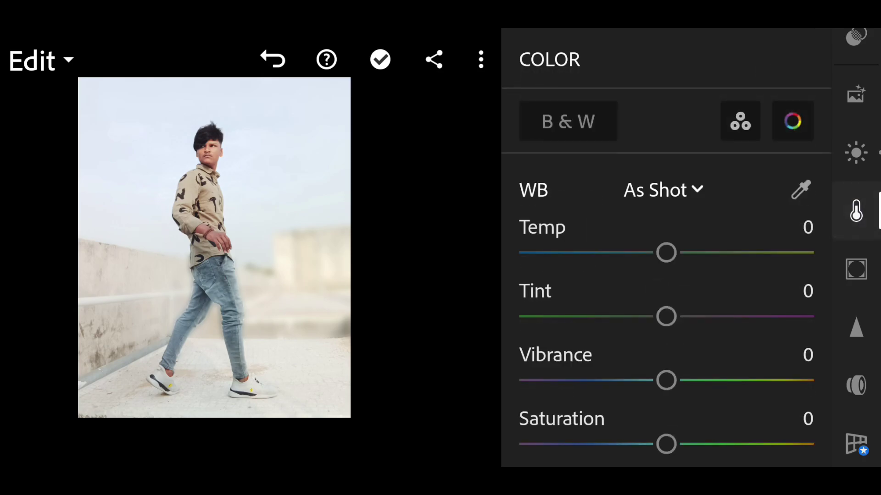
left_click(793, 121)
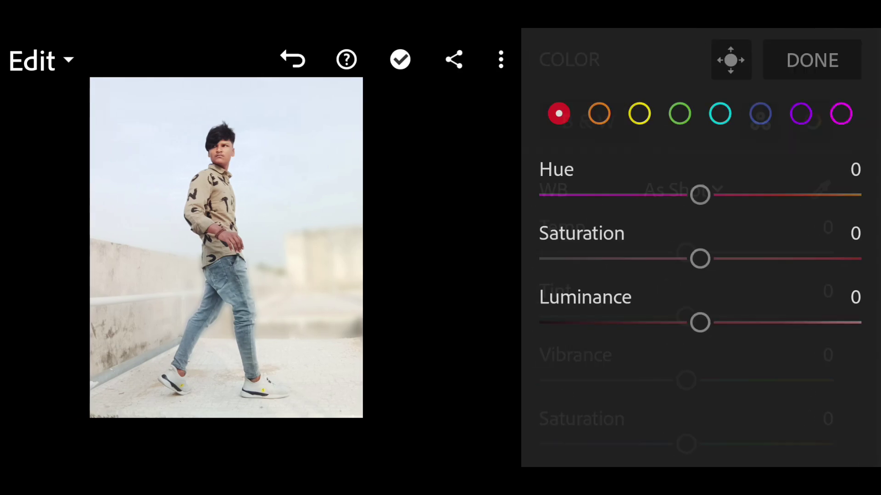
left_click(600, 114)
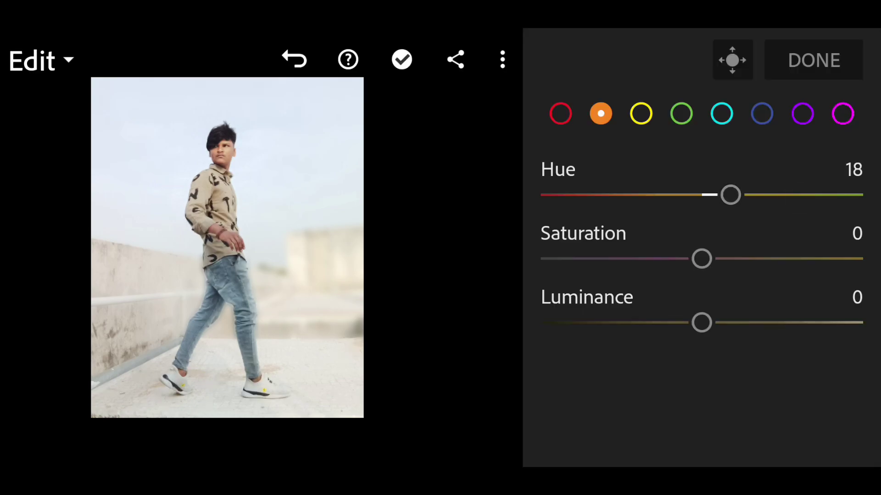
mouse_move(641, 258)
left_mouse_down()
mouse_move(623, 259)
mouse_move(632, 259)
left_mouse_up()
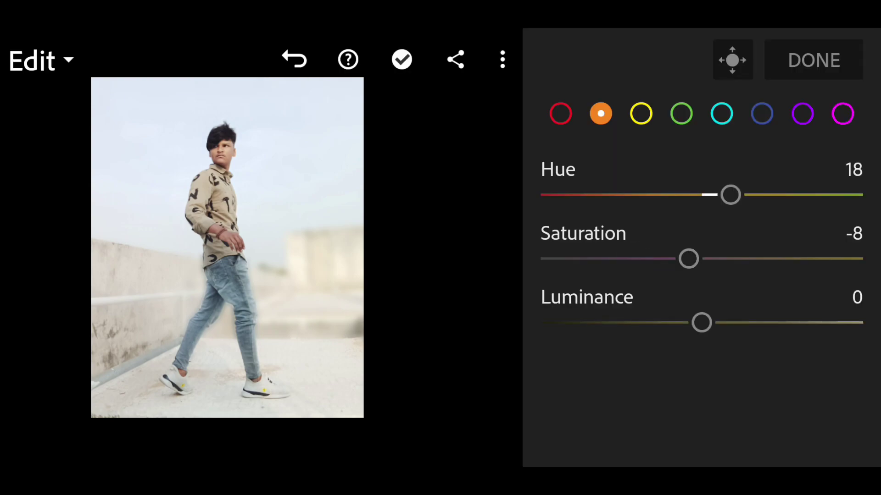
mouse_move(769, 331)
left_mouse_down()
mouse_move(759, 329)
mouse_move(764, 309)
mouse_move(777, 323)
left_mouse_up()
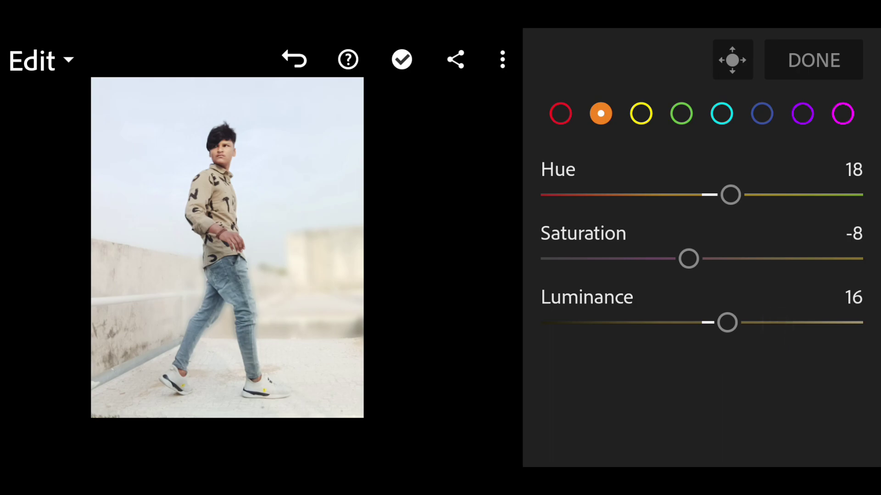
left_click(641, 114)
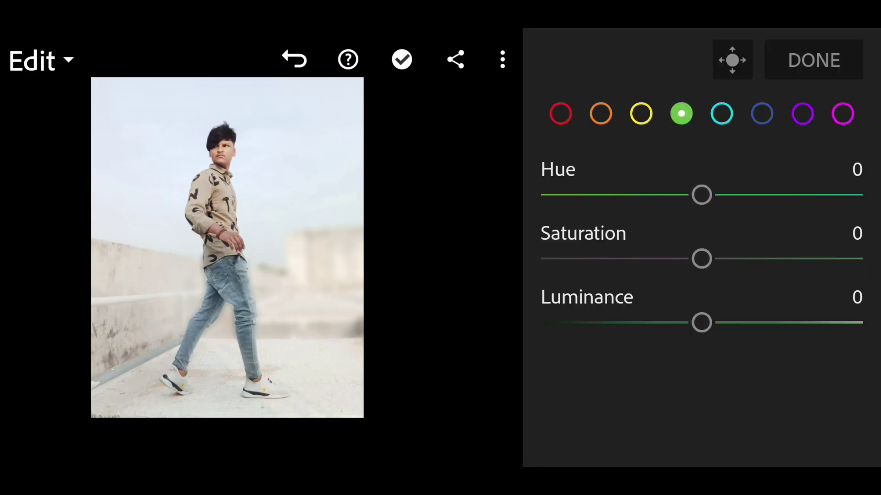
Desaturate the greens to -29 and shift the aqua hue
left_click_drag(701, 258, 654, 258)
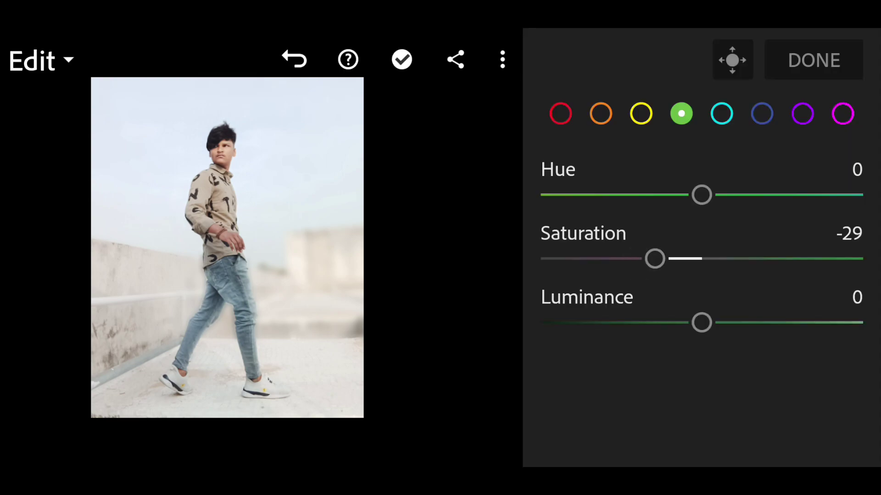
left_click(722, 114)
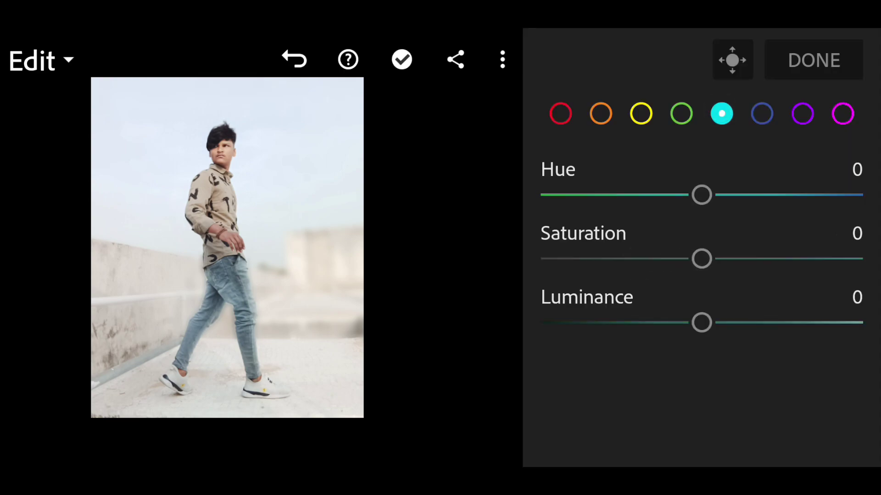
left_click_drag(701, 195, 543, 194)
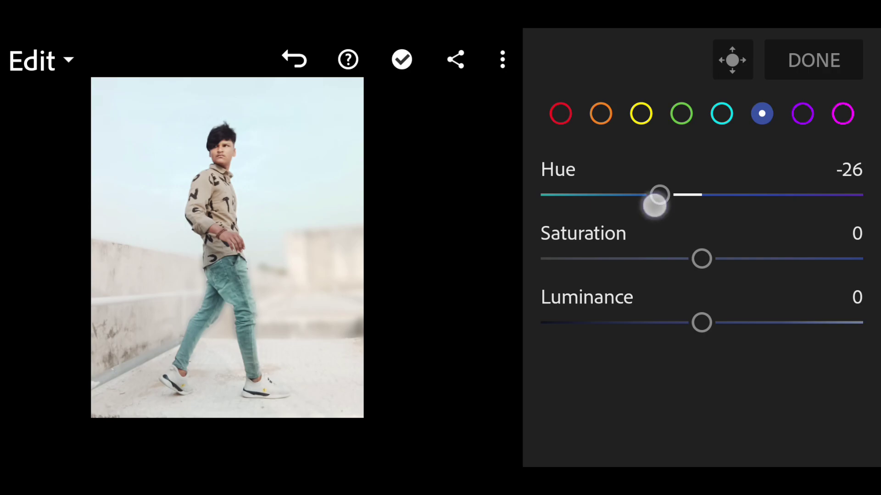
Set blue to hue -32, saturation 14 and luminance 18
double_click(622, 196)
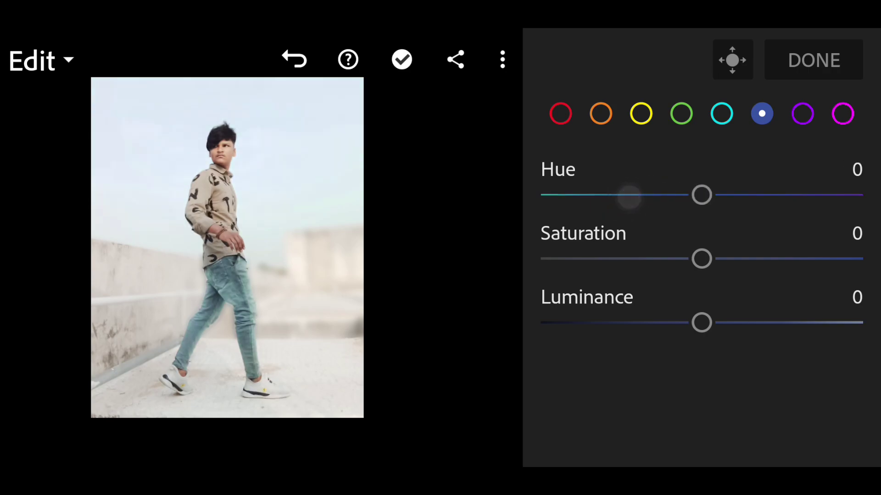
left_click_drag(622, 196, 601, 195)
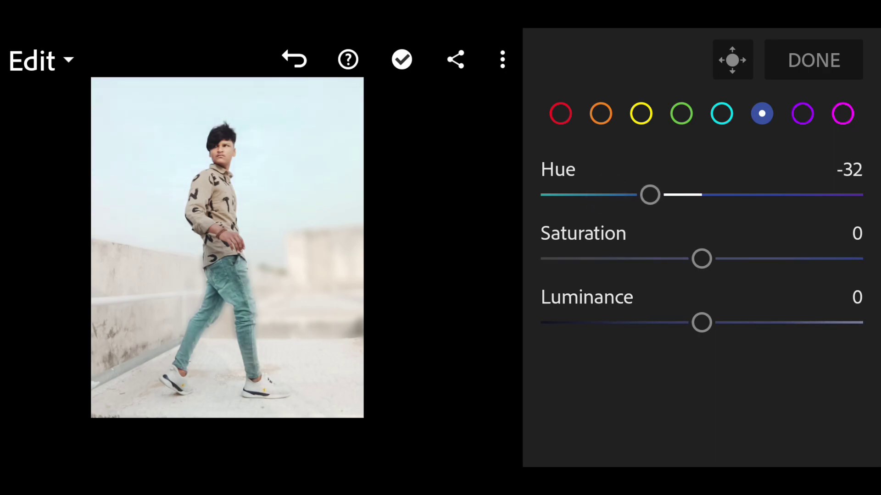
left_click_drag(694, 265, 764, 260)
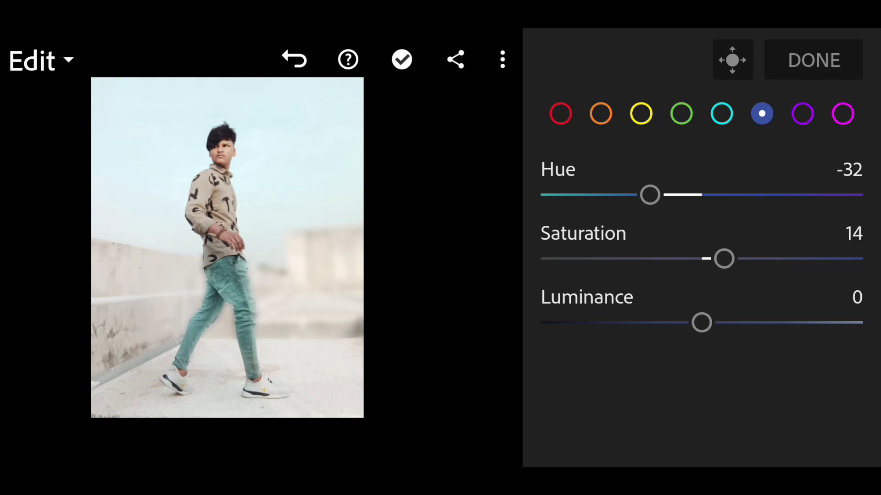
left_click_drag(750, 317, 793, 319)
double_click(775, 317)
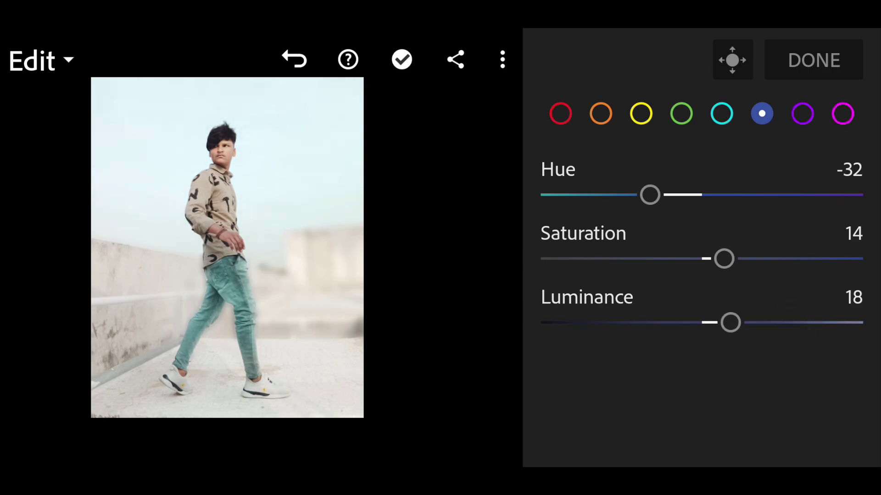
Lower purple and magenta saturation (magenta -64) and raise aqua saturation
left_click(802, 113)
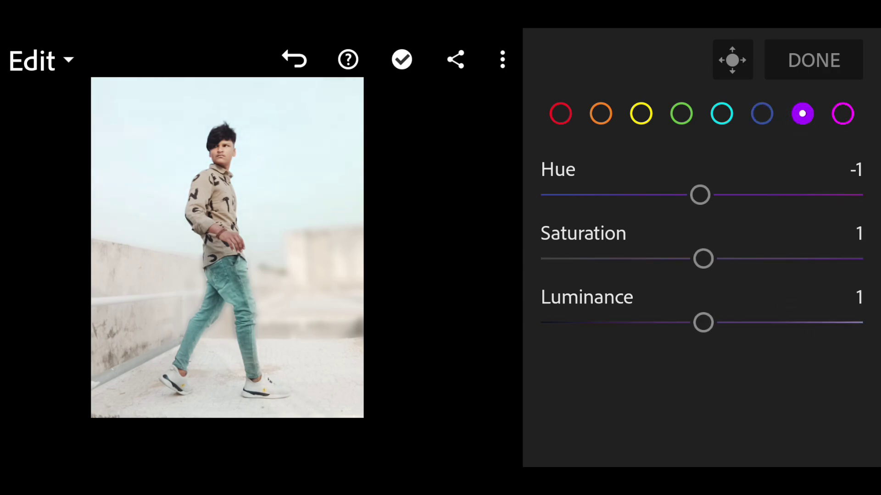
mouse_move(702, 259)
left_mouse_down()
mouse_move(544, 259)
mouse_move(598, 260)
left_mouse_up()
left_click(843, 113)
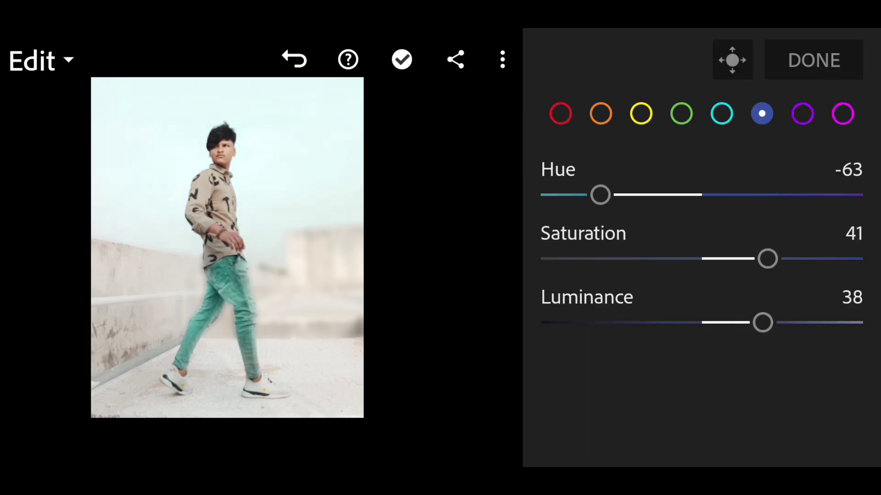
left_click(722, 113)
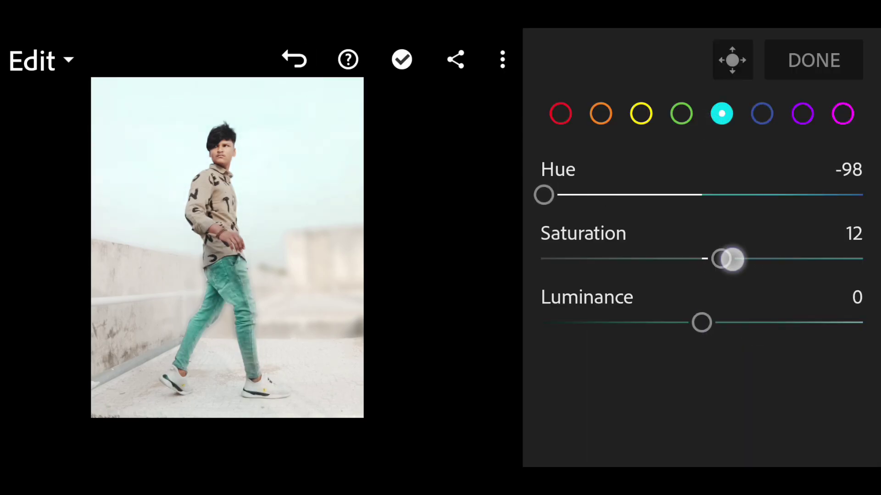
mouse_move(724, 258)
left_mouse_down()
mouse_move(746, 259)
mouse_move(607, 255)
mouse_move(678, 255)
left_mouse_up()
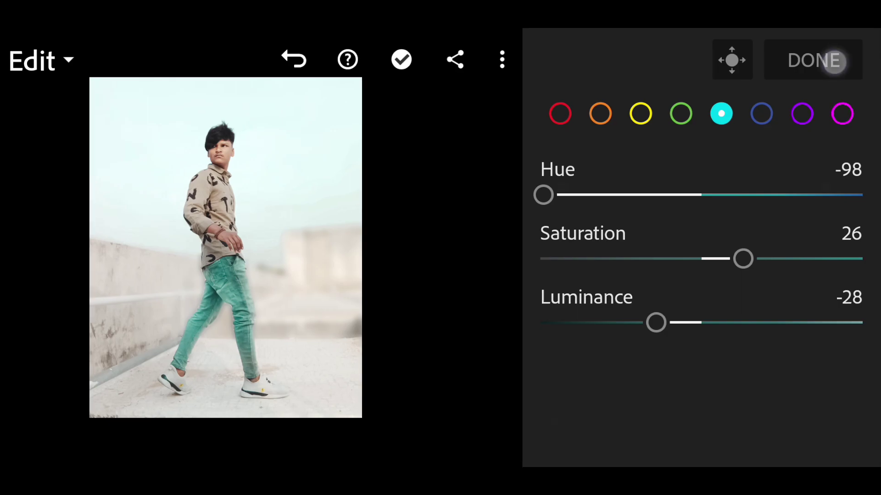
Set Effects texture to +10 and clarity to -14
left_click_drag(872, 256, 873, 232)
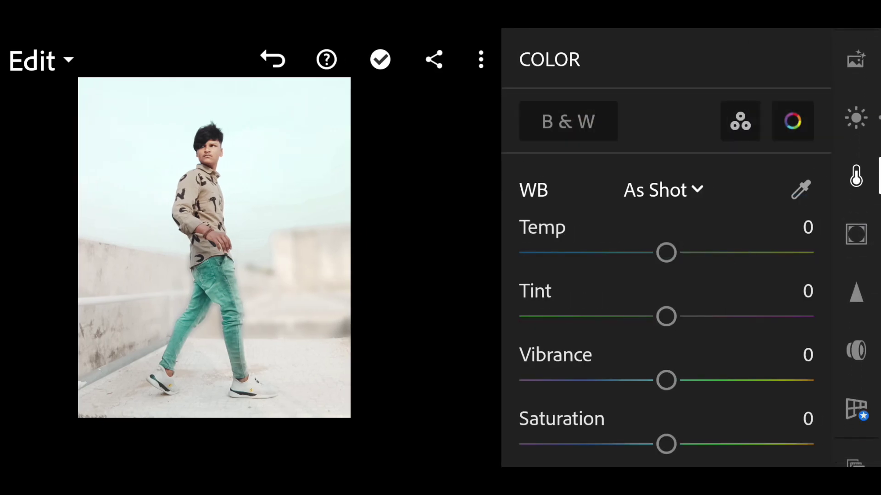
left_click(856, 234)
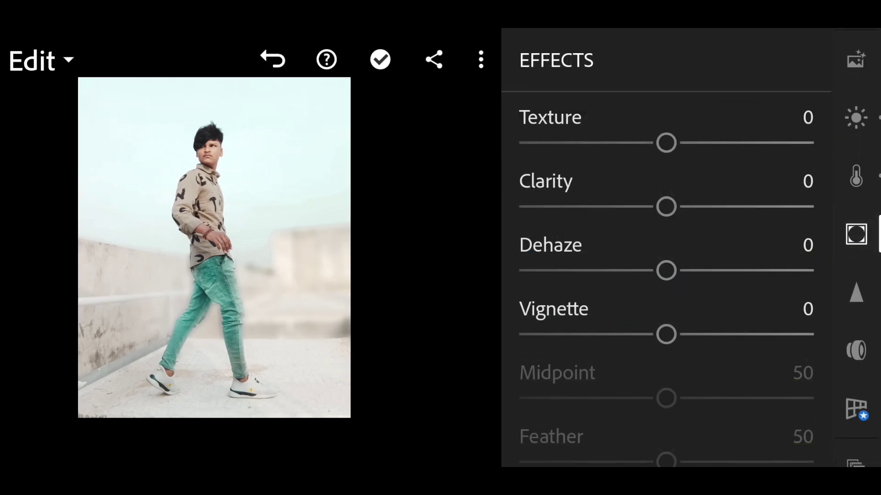
left_click_drag(739, 145, 748, 159)
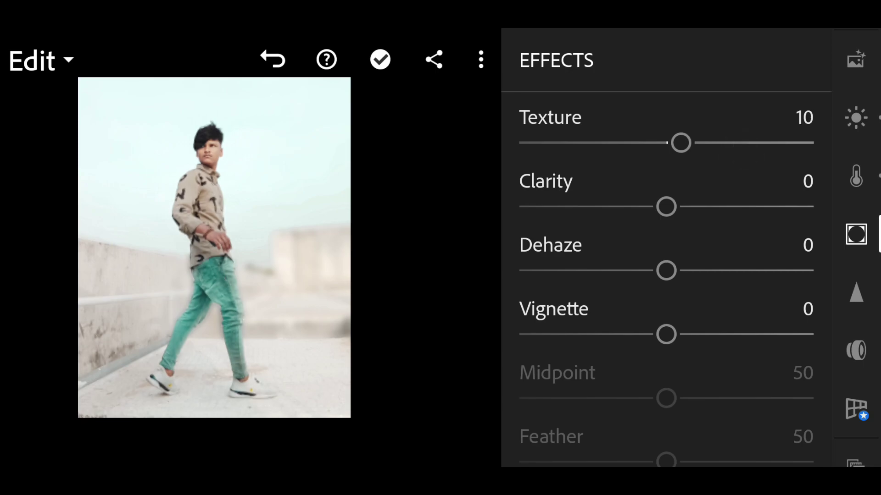
left_click_drag(587, 203, 564, 200)
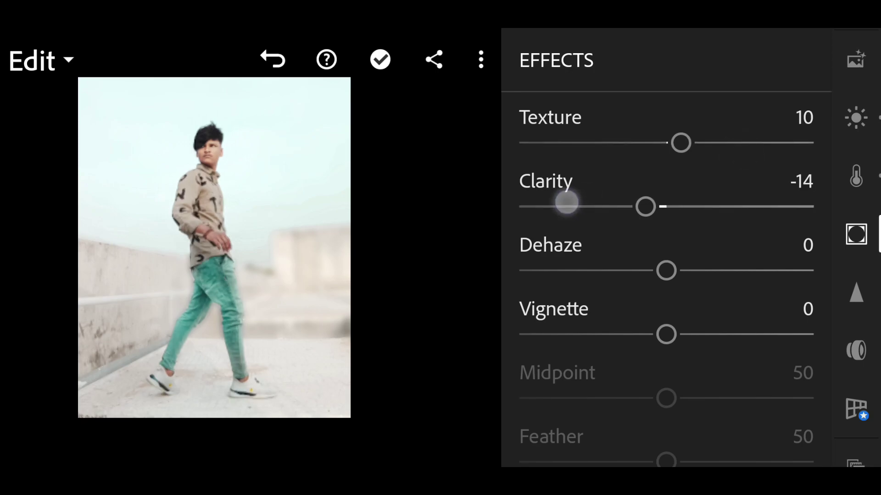
mouse_move(723, 300)
left_mouse_down()
mouse_move(729, 220)
mouse_move(751, 142)
left_mouse_up()
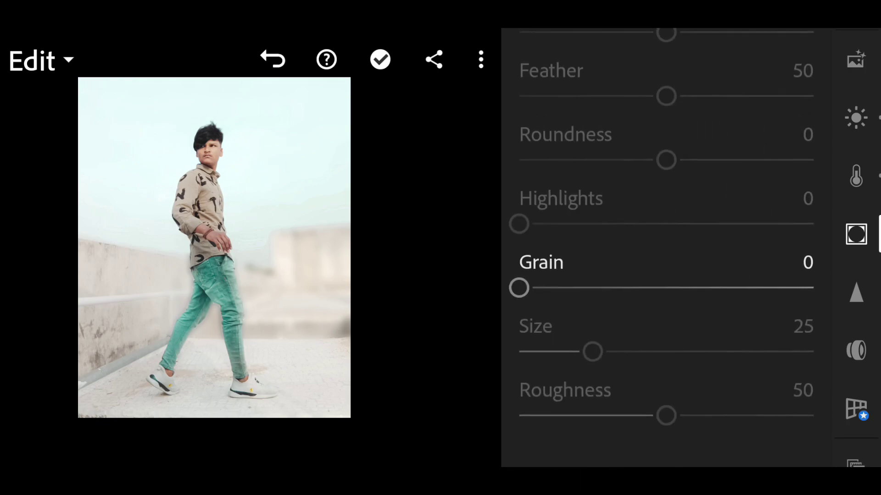
In the Detail panel, set noise reduction 44 (detail 16) and color noise 39 (detail 17)
left_click(856, 294)
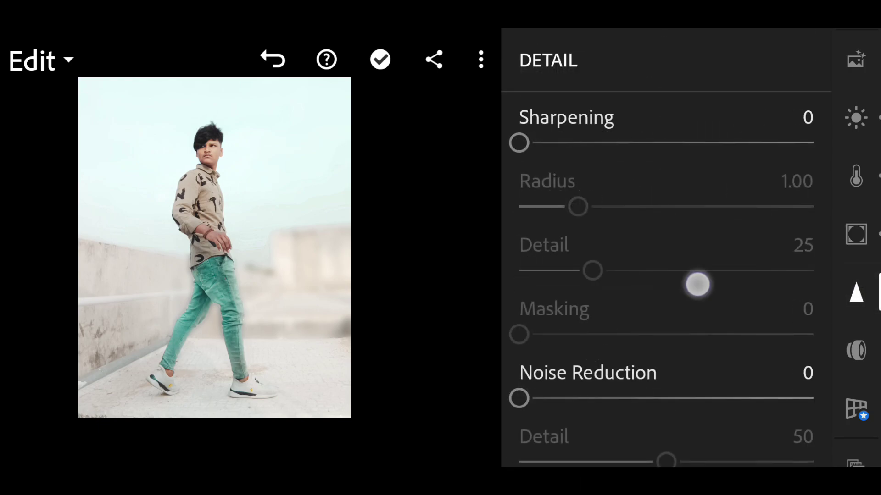
mouse_move(695, 283)
left_mouse_down()
mouse_move(704, 192)
mouse_move(708, 213)
mouse_move(723, 217)
left_mouse_up()
left_click_drag(714, 256, 713, 186)
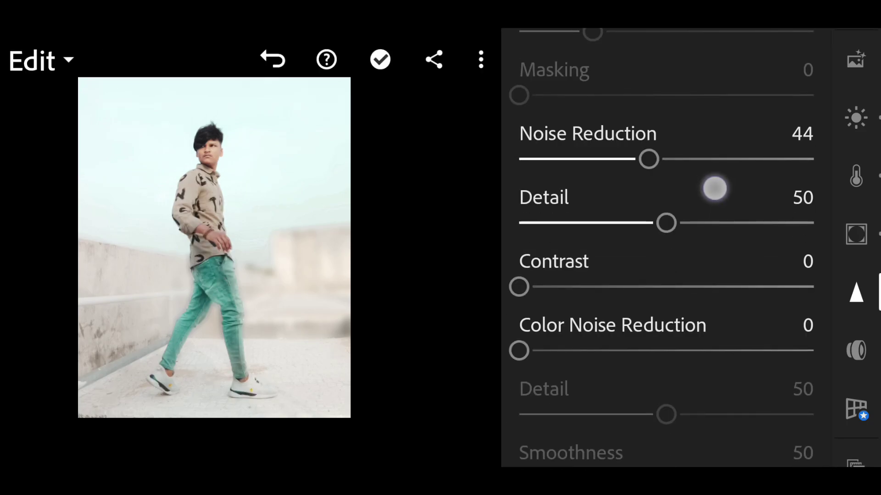
left_click_drag(667, 236, 558, 244)
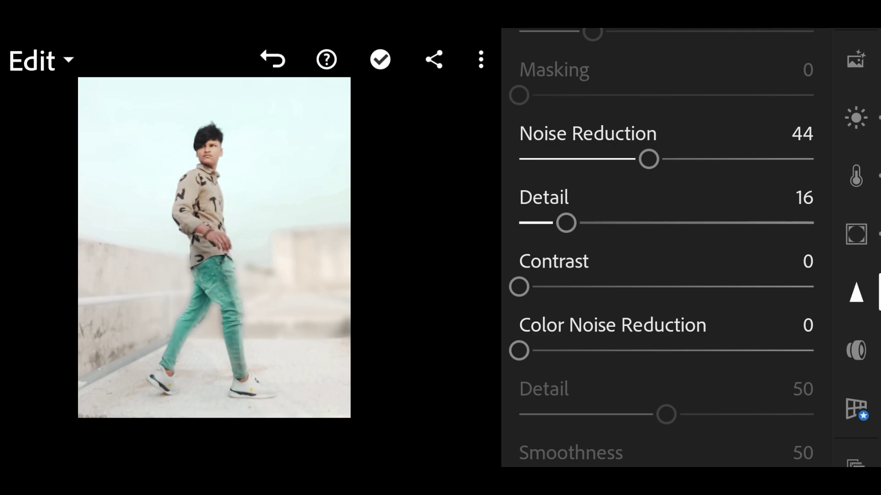
left_click_drag(714, 231, 722, 232)
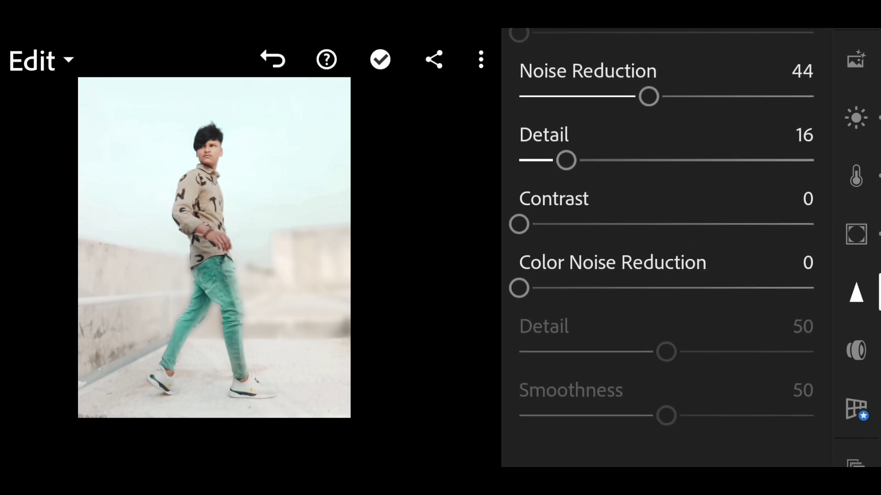
mouse_move(613, 296)
left_mouse_down()
mouse_move(744, 309)
mouse_move(726, 296)
left_mouse_up()
left_click_drag(731, 197, 732, 193)
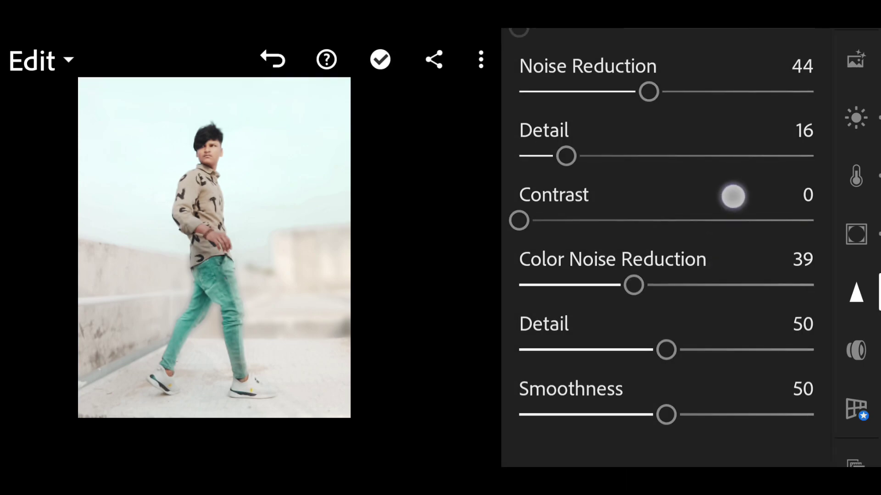
mouse_move(666, 352)
left_mouse_down()
mouse_move(570, 360)
mouse_move(558, 373)
left_mouse_up()
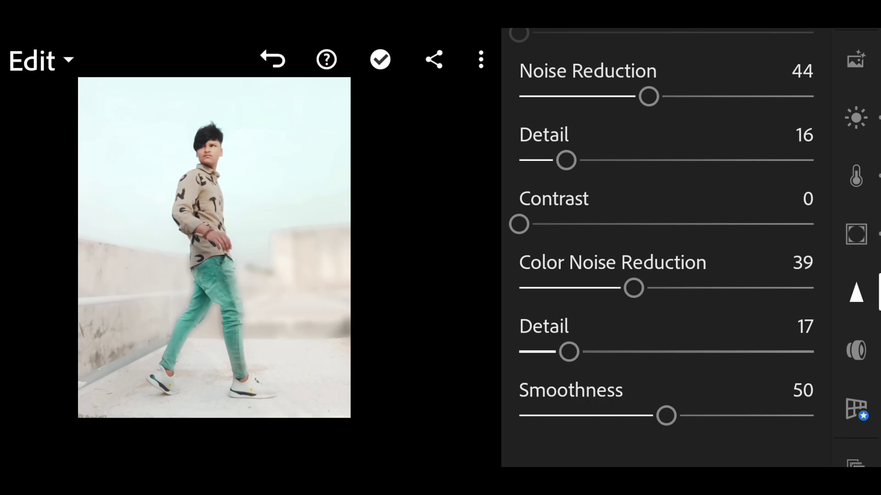
scroll(186, 279, "up", 2)
scroll(199, 206, "up", 2)
scroll(182, 273, "up", 3)
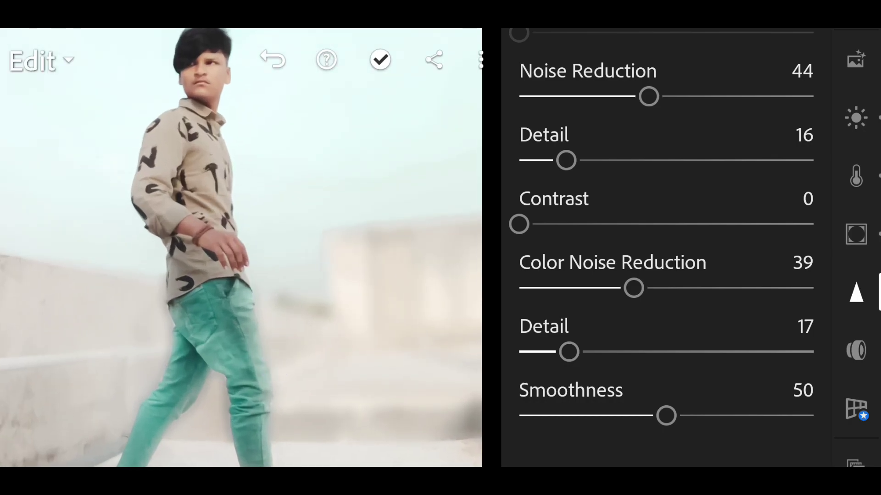
scroll(181, 273, "down", 2)
scroll(193, 241, "up", 2)
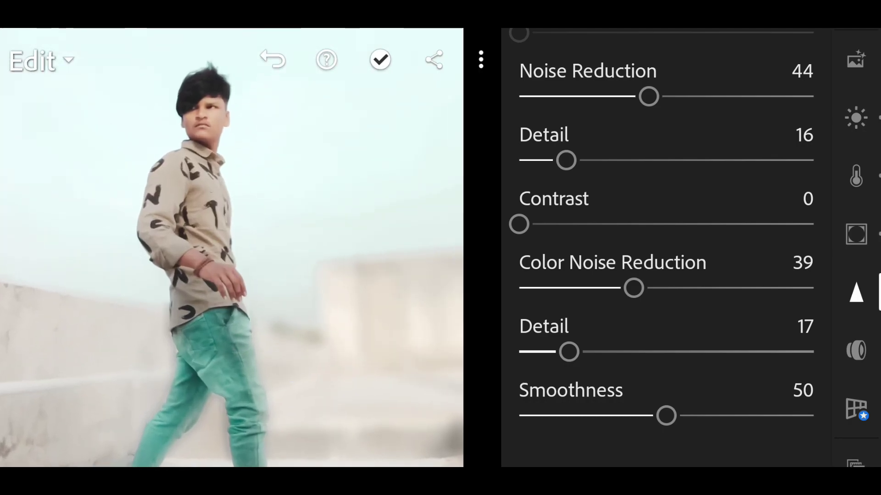
left_click(197, 275)
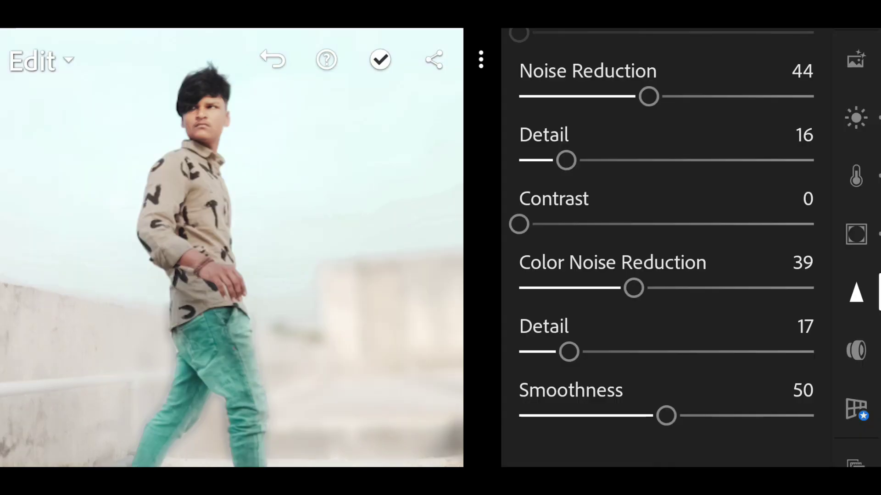
left_click(216, 310)
scroll(216, 270, "down", 2)
scroll(216, 270, "down", 2)
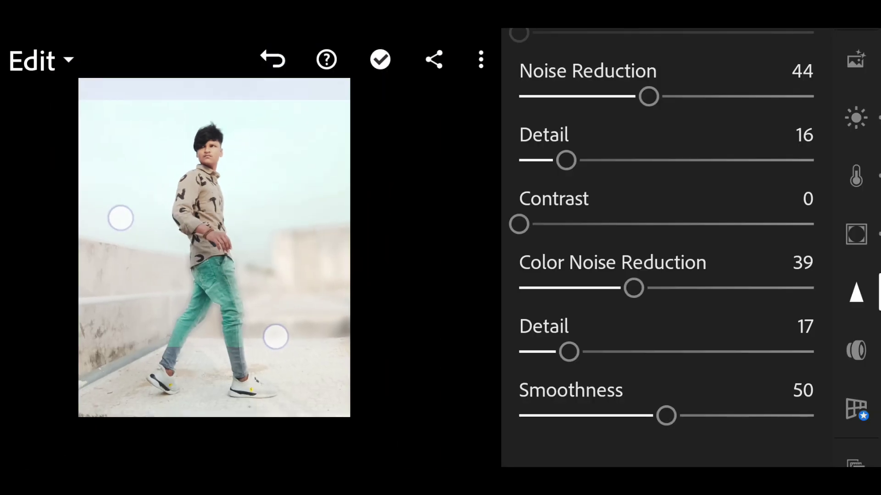
left_click(233, 374)
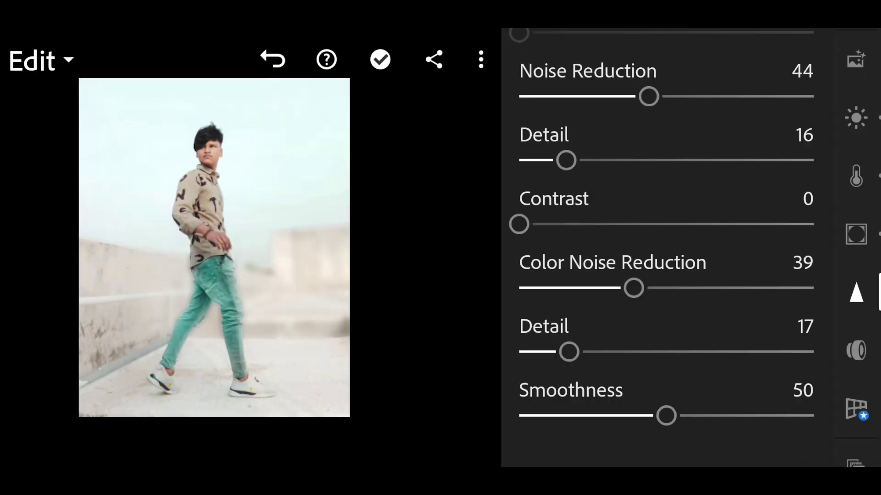
left_click(241, 368)
scroll(856, 261, "down", 3)
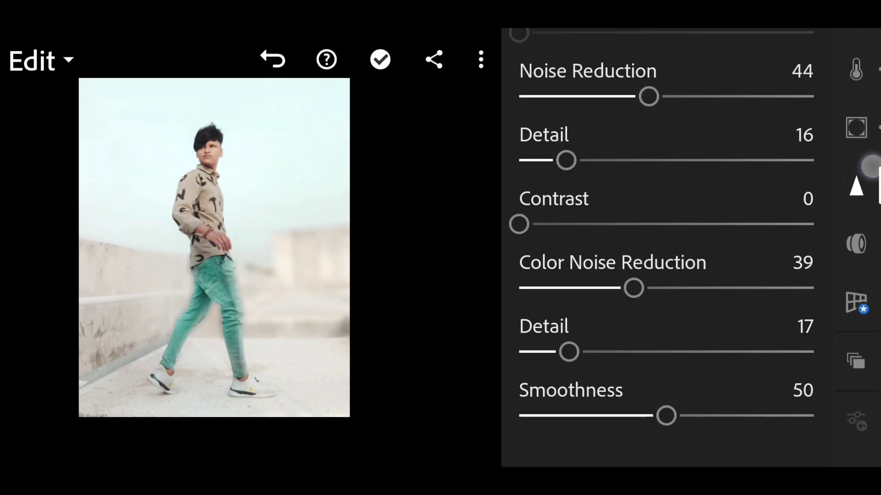
scroll(856, 261, "up", 5)
Open the share menu for the finished portrait, with Share to and Save to Device options
left_click(435, 62)
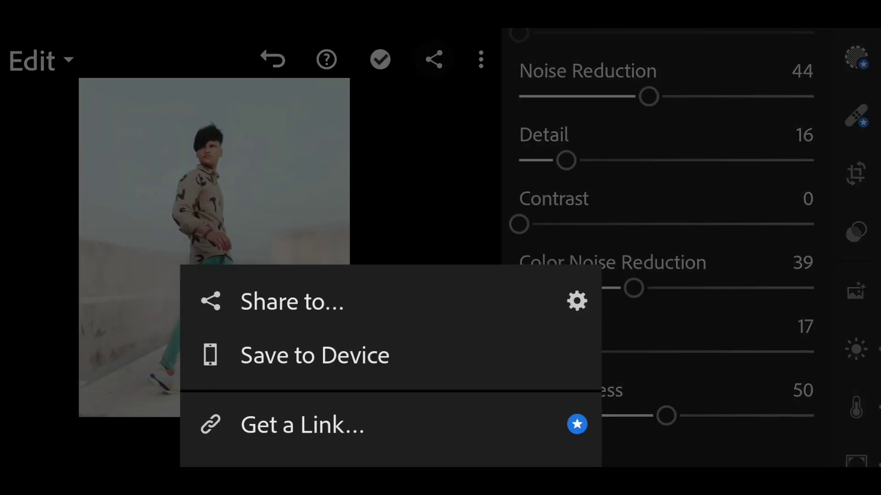